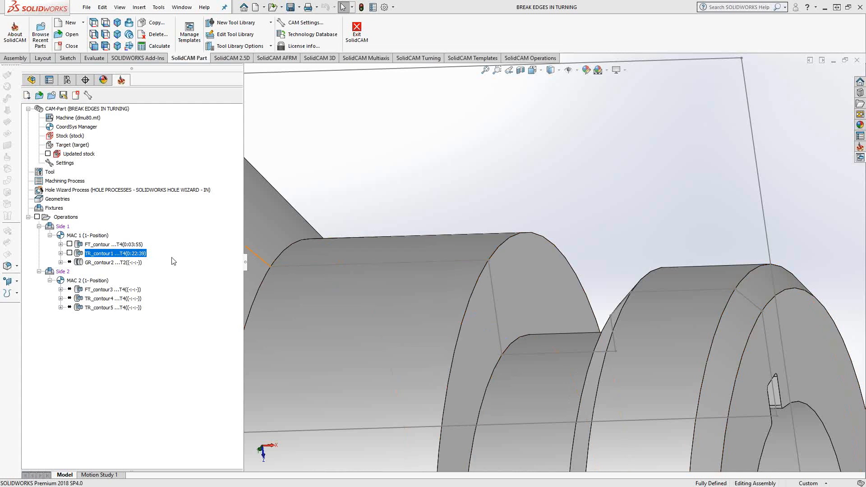
- Open turning operation TR_contour1 and examine its Break edges settings and the external corner edge on the model
{"action": "double_click", "coordinate": [114, 256]}
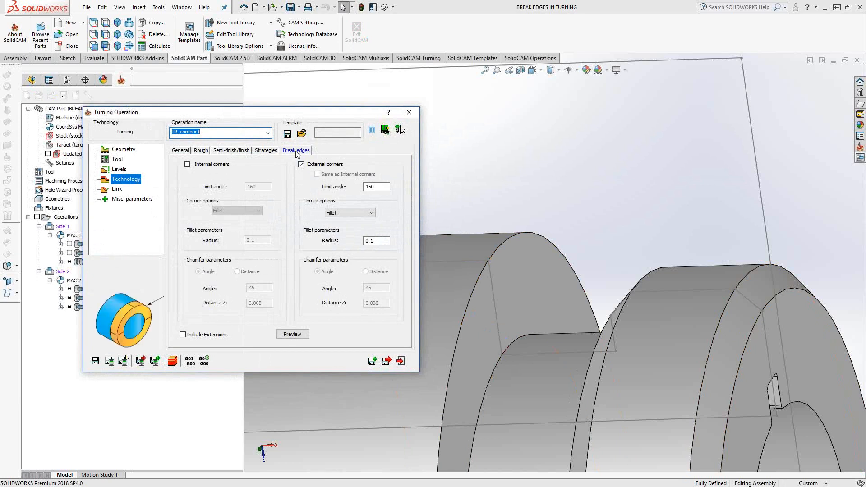
{"action": "scroll", "coordinate": [496, 280], "scroll_direction": "down", "scroll_amount": 4}
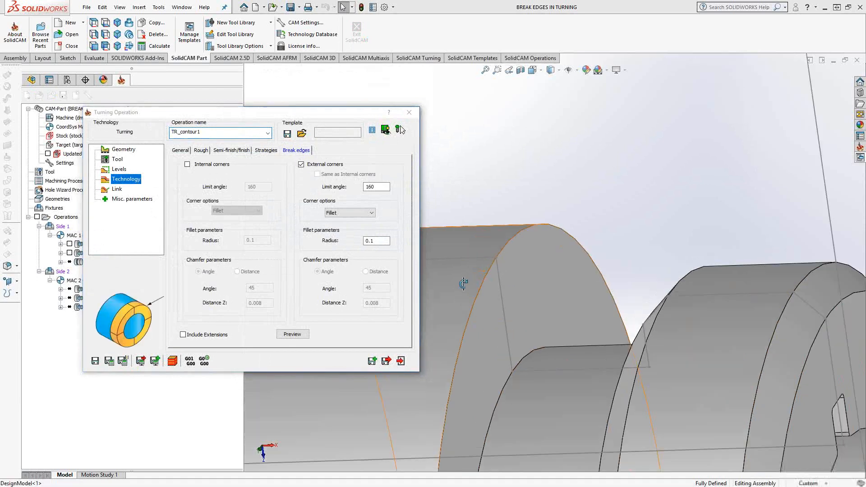
{"action": "scroll", "coordinate": [498, 276], "scroll_direction": "up", "scroll_amount": 4}
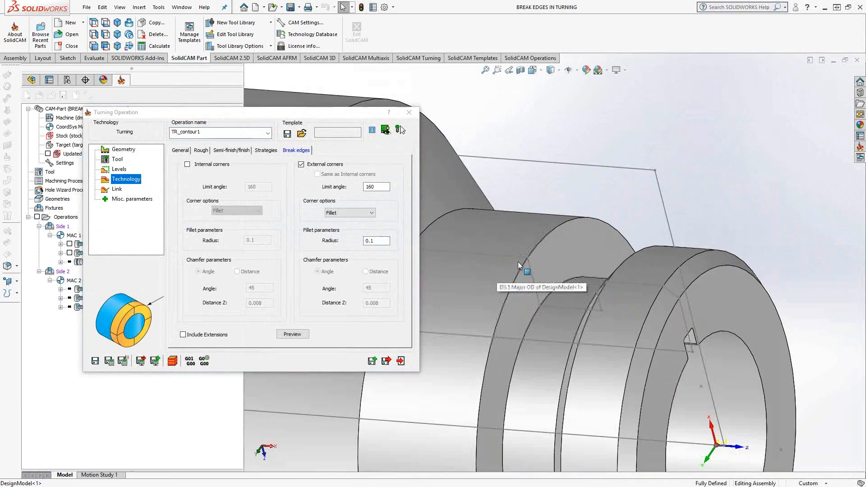
{"action": "scroll", "coordinate": [526, 259], "scroll_direction": "down", "scroll_amount": 3}
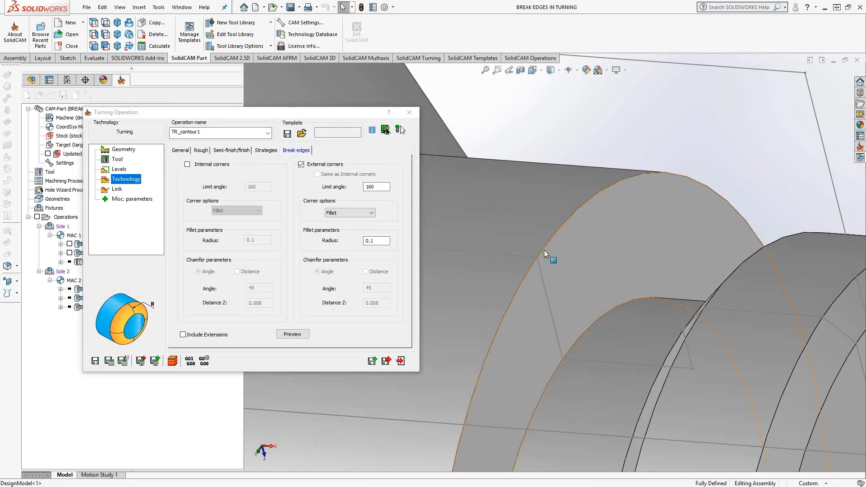
- Simulate TR_contour1 in SolidVerify, inspect the rounded external corner up close, and exit the simulation
{"action": "left_click", "coordinate": [172, 361]}
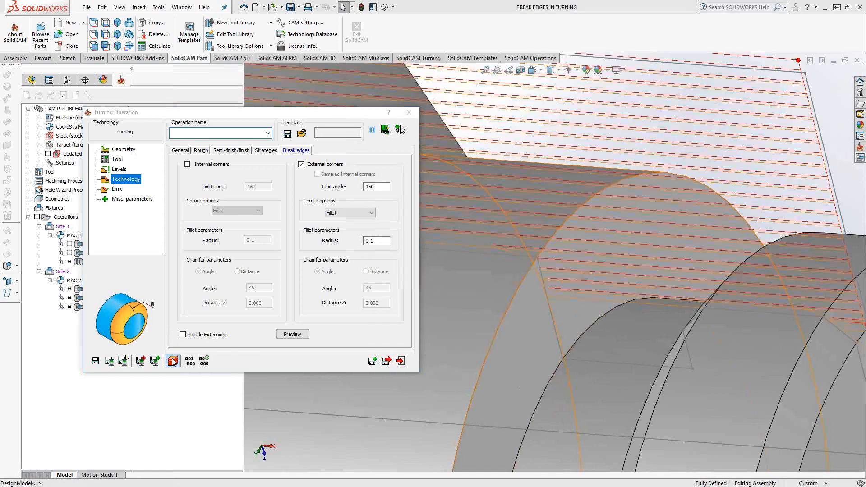
{"action": "left_click", "coordinate": [203, 125]}
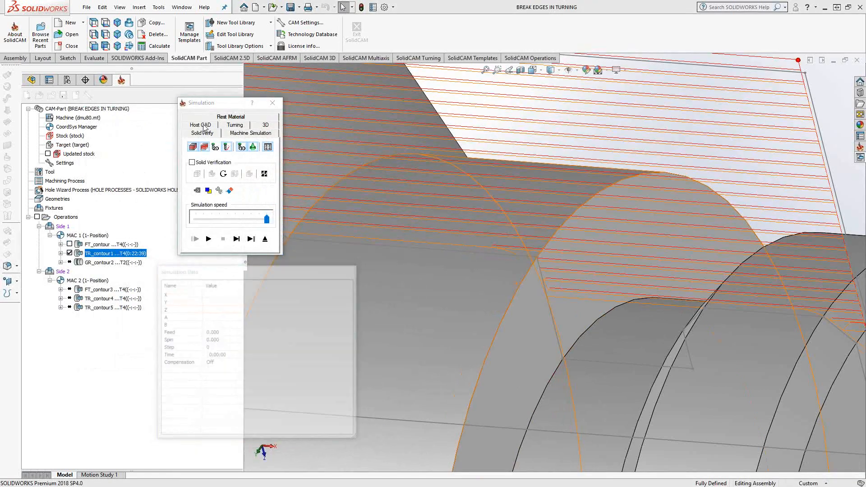
{"action": "left_click", "coordinate": [207, 239]}
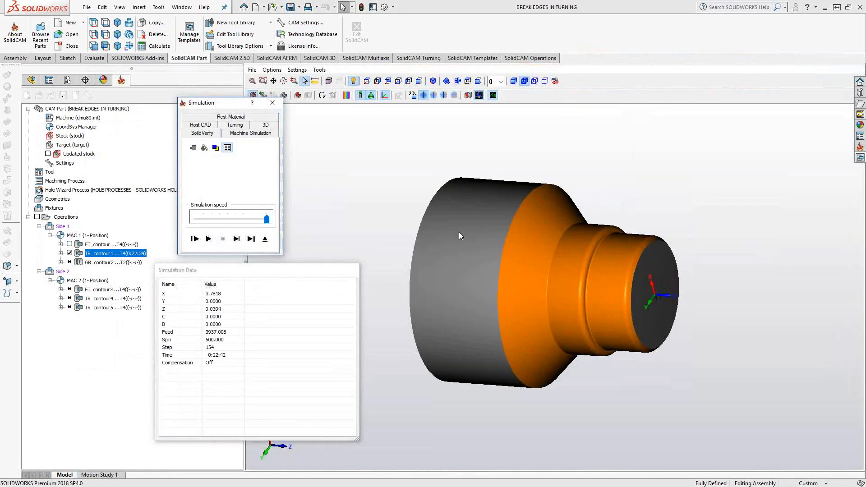
{"action": "scroll", "coordinate": [591, 233], "scroll_direction": "up", "scroll_amount": 10}
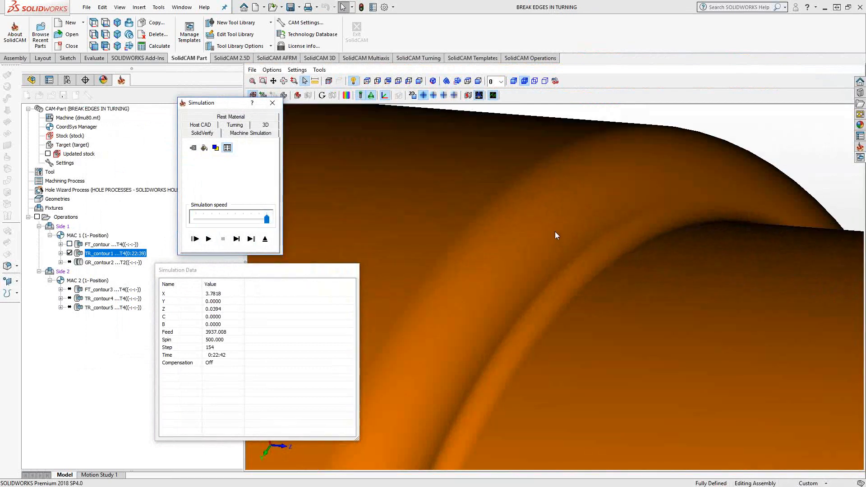
{"action": "mouse_move", "coordinate": [555, 231]}
{"action": "middle_mouse_down"}
{"action": "mouse_move", "coordinate": [550, 217]}
{"action": "mouse_move", "coordinate": [561, 213]}
{"action": "mouse_move", "coordinate": [551, 221]}
{"action": "middle_mouse_up"}
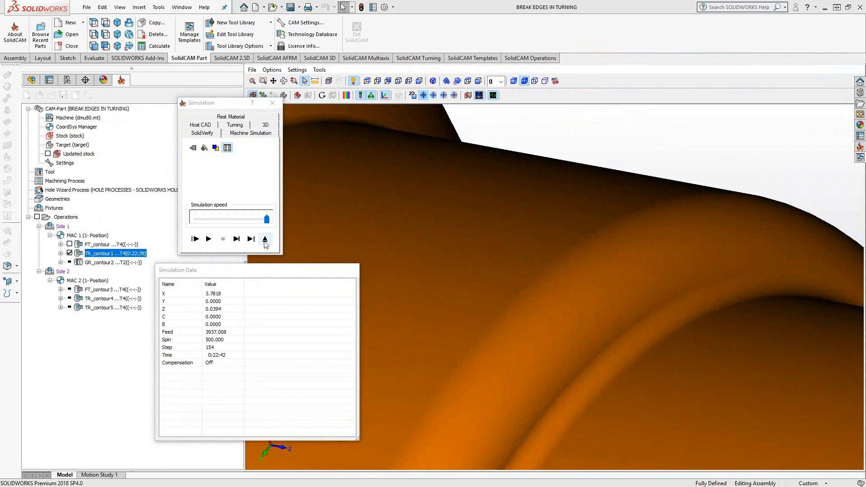
{"action": "left_click", "coordinate": [264, 239]}
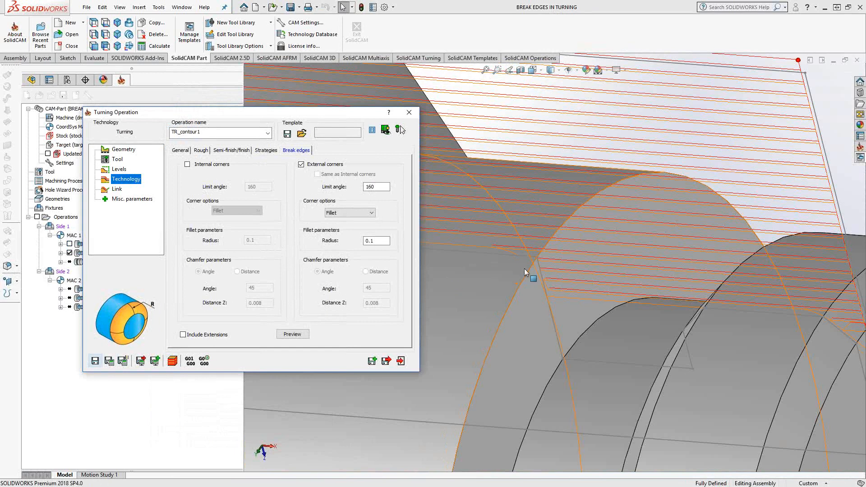
- Review the external corner options and fillet radius of TR_contour1 without changing them, and exit the operation
{"action": "left_click", "coordinate": [372, 212]}
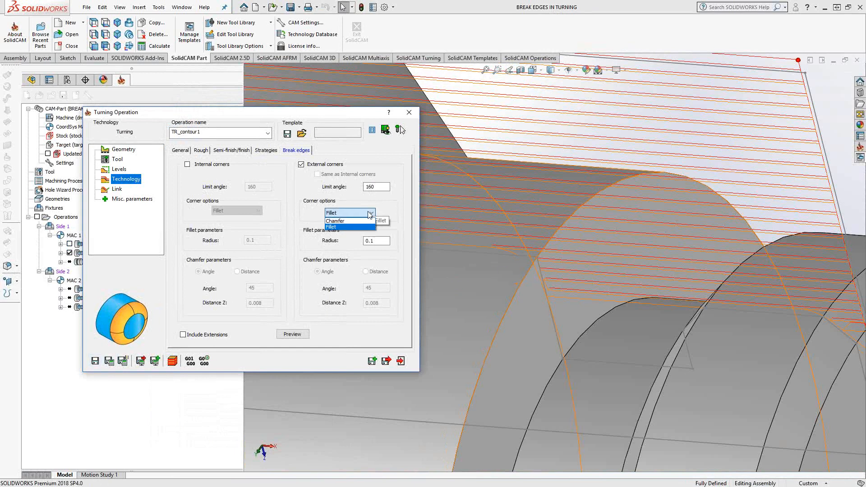
{"action": "left_click", "coordinate": [367, 216]}
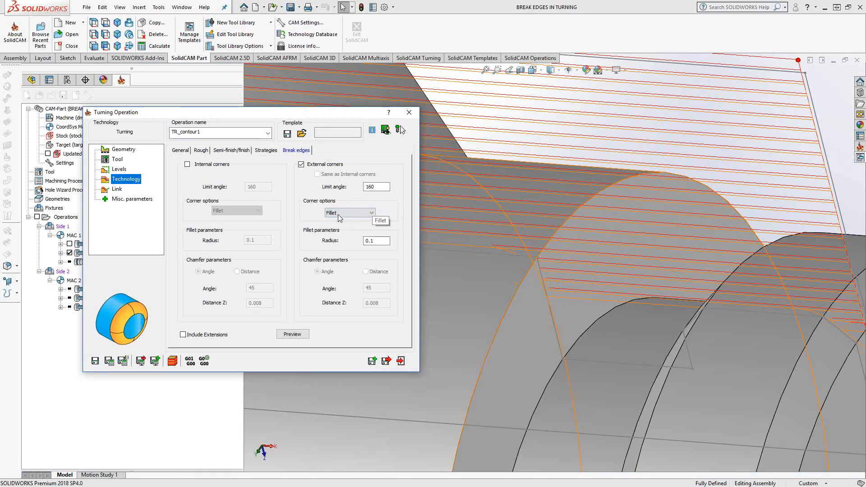
{"action": "left_click_drag", "start_coordinate": [386, 241], "coordinate": [334, 244]}
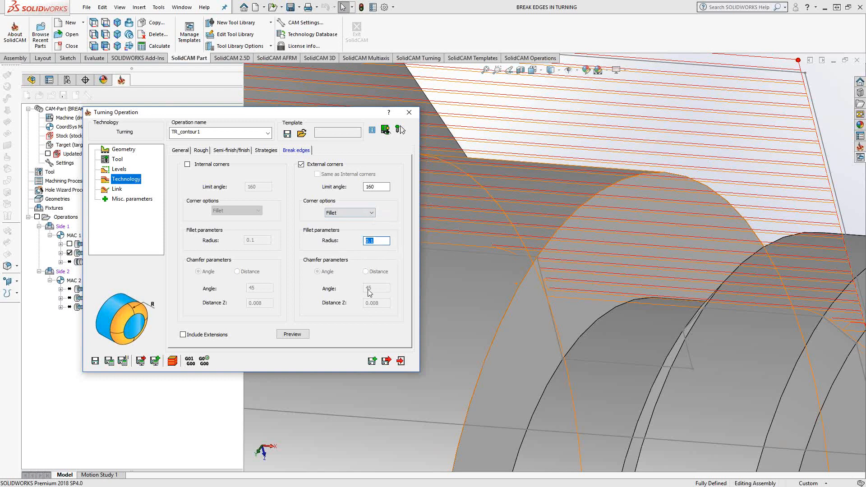
{"action": "left_click", "coordinate": [397, 360]}
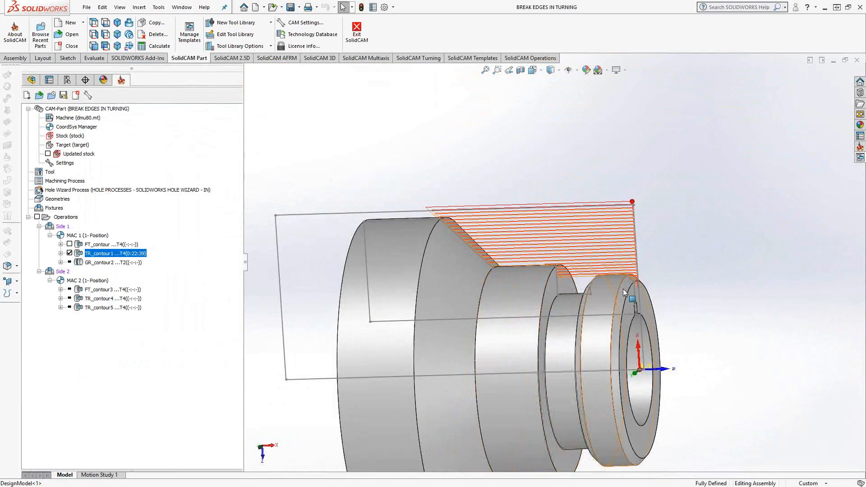
- Hide the TR_contour1 tool path and run Synchronize & Calculate on operations GR_contour2 through TR_contour4
{"action": "scroll", "coordinate": [632, 280], "scroll_direction": "down", "scroll_amount": 3}
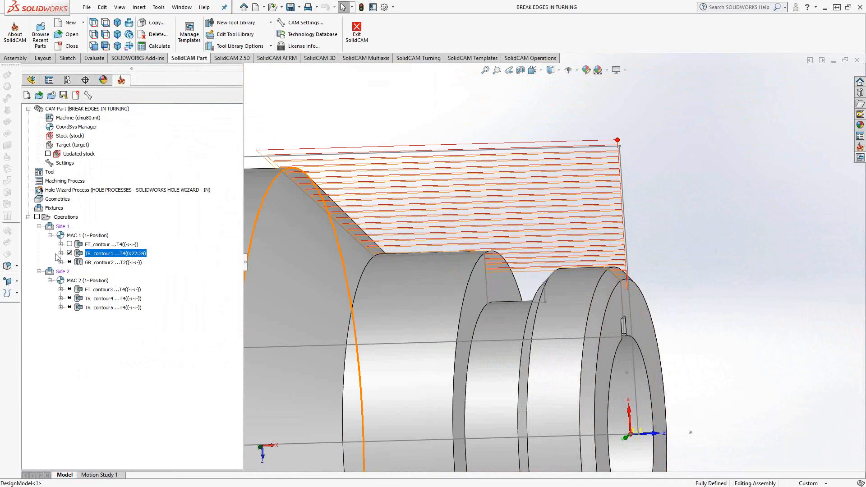
{"action": "left_click", "coordinate": [70, 253]}
{"action": "left_click", "coordinate": [97, 263]}
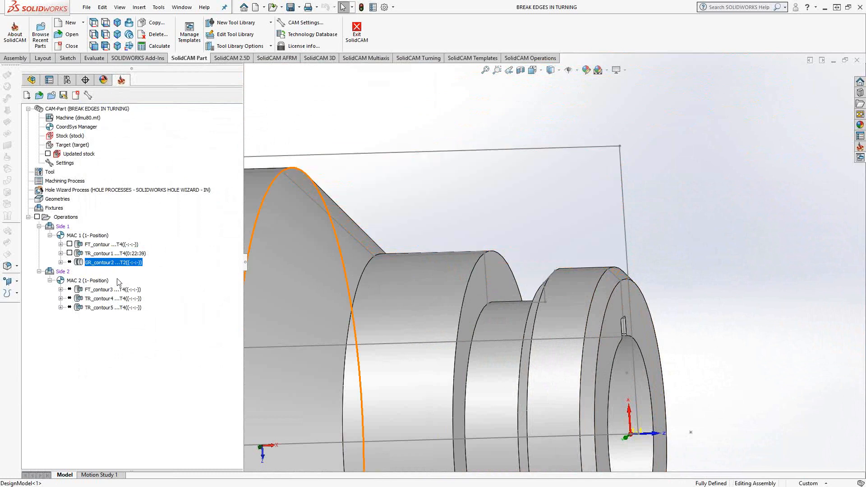
{"action": "left_click", "coordinate": [90, 299], "text": "shift"}
{"action": "right_click", "coordinate": [91, 299]}
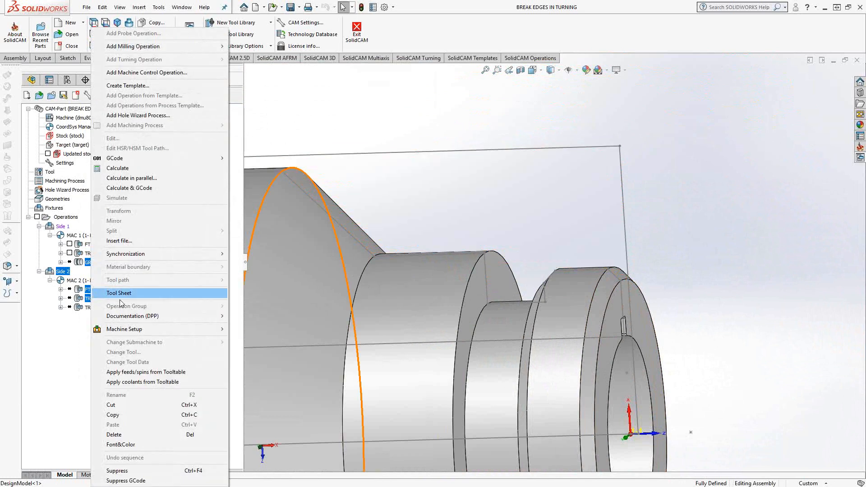
{"action": "mouse_move", "coordinate": [149, 254]}
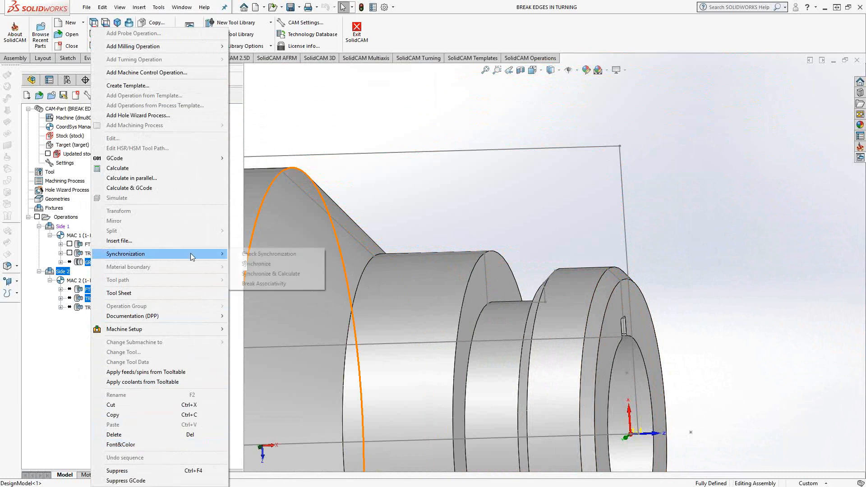
{"action": "left_click", "coordinate": [251, 274]}
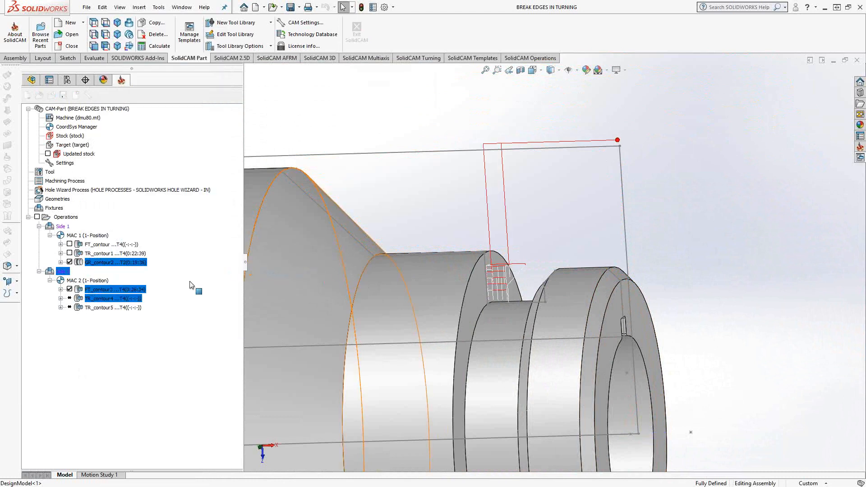
- Display the TR_contour4 tool path and examine where it meets the outer edge of the end face
{"action": "left_click", "coordinate": [69, 298]}
{"action": "middle_click_drag", "start_coordinate": [361, 300], "coordinate": [524, 415]}
{"action": "scroll", "coordinate": [517, 295], "scroll_direction": "down", "scroll_amount": 4}
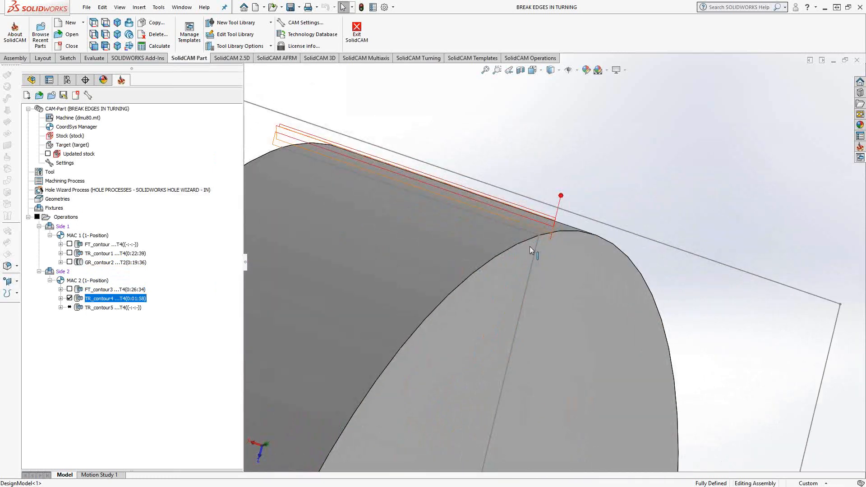
{"action": "middle_click_drag", "start_coordinate": [532, 245], "coordinate": [537, 238]}
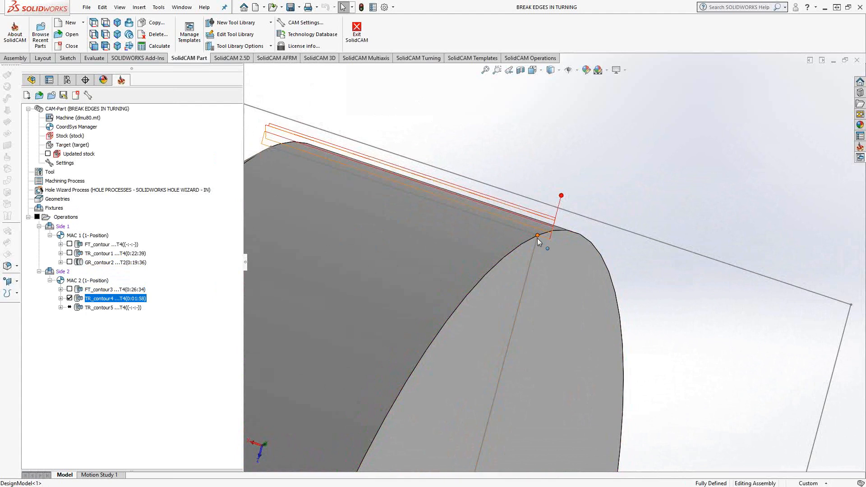
{"action": "scroll", "coordinate": [537, 238], "scroll_direction": "down", "scroll_amount": 2}
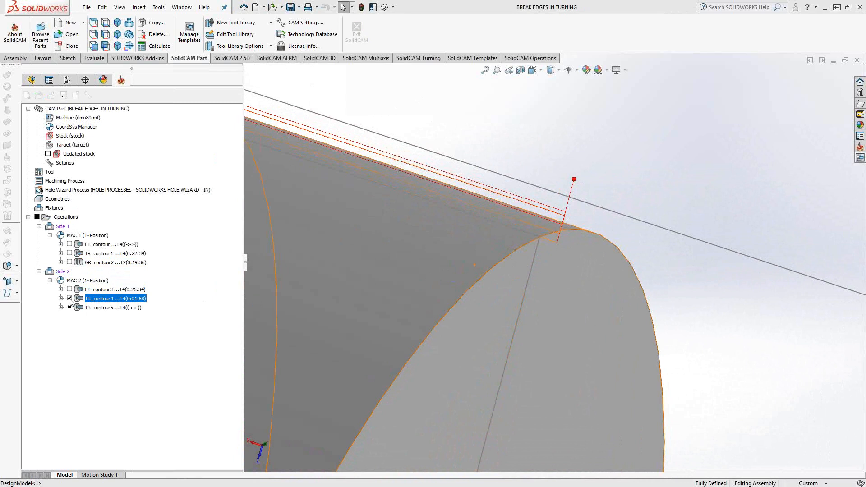
- Open TR_contour4, show its geometry contour4 on the model to check the contour's start, and close the geometry display
{"action": "left_click", "coordinate": [123, 149]}
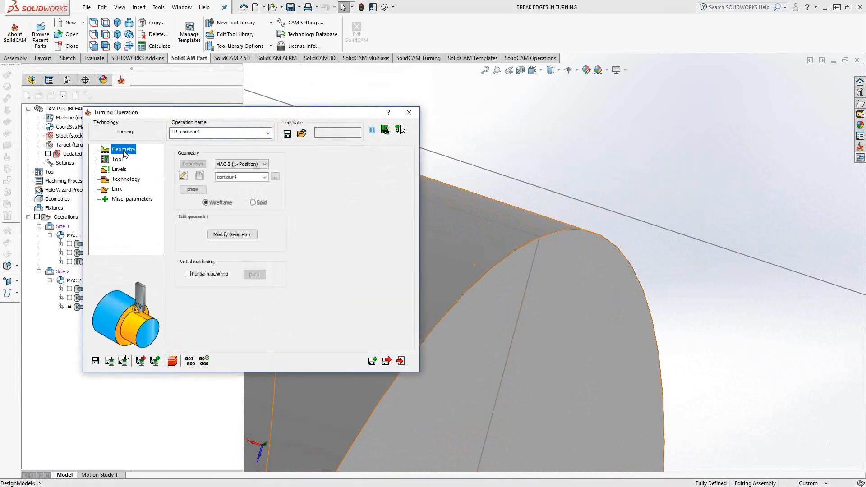
{"action": "left_click", "coordinate": [193, 190]}
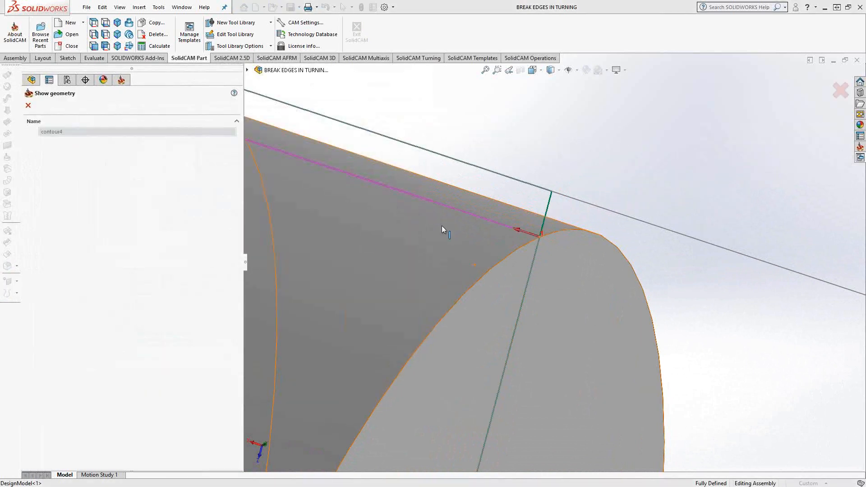
{"action": "scroll", "coordinate": [511, 233], "scroll_direction": "up", "scroll_amount": 3}
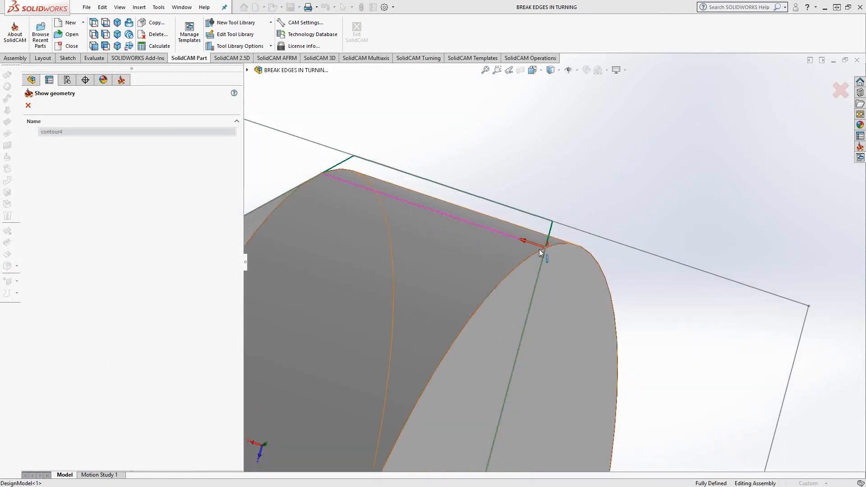
{"action": "left_click", "coordinate": [28, 105]}
- Enable external corner breaking with the Chamfer option in TR_contour4's technology settings, and save and calculate the operation
{"action": "left_click", "coordinate": [126, 180]}
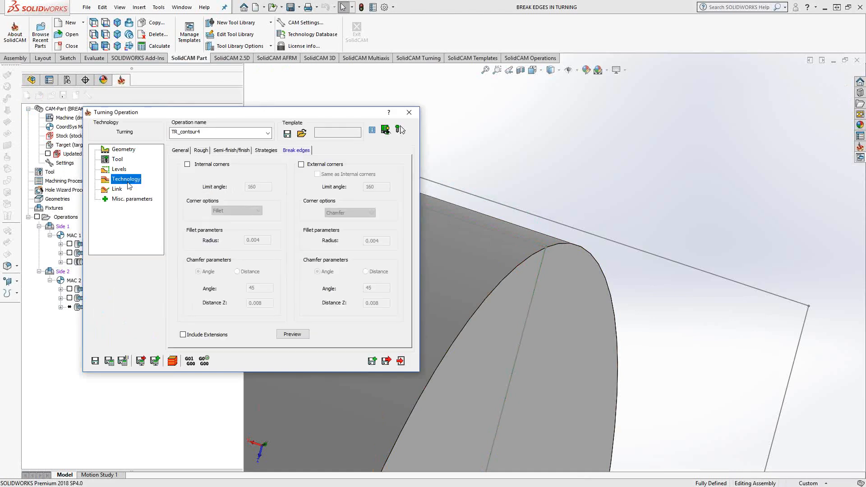
{"action": "left_click", "coordinate": [301, 164]}
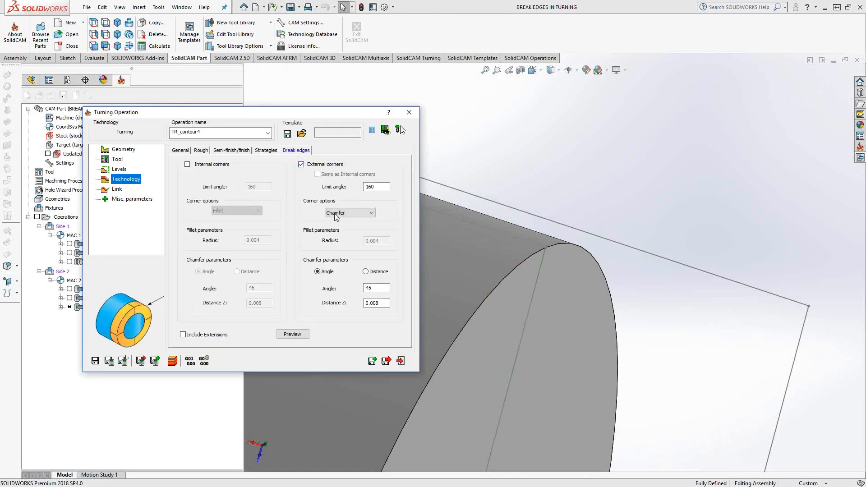
{"action": "left_click", "coordinate": [123, 361]}
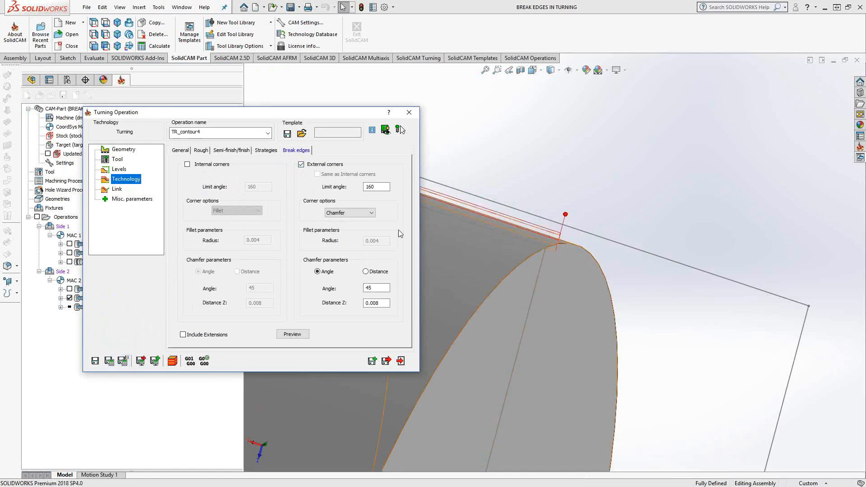
- Exit TR_contour4 without saving the switched-off external corners option, and suppress the operation
{"action": "left_click", "coordinate": [301, 164]}
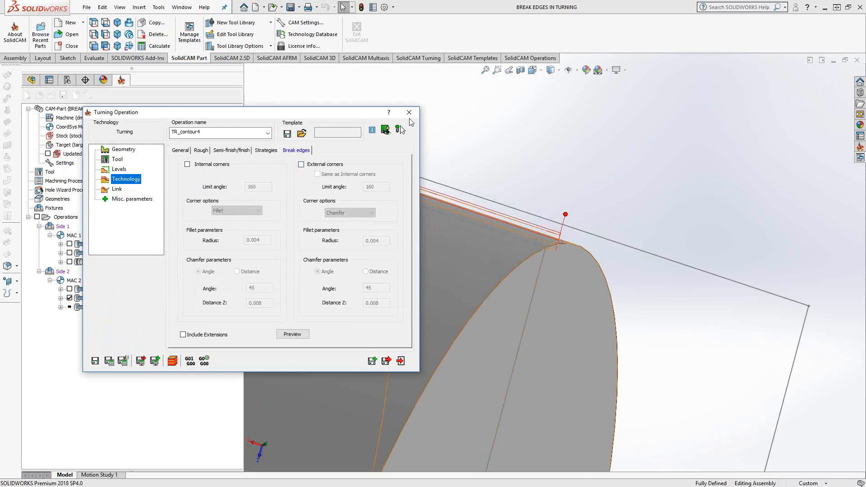
{"action": "left_click", "coordinate": [409, 112]}
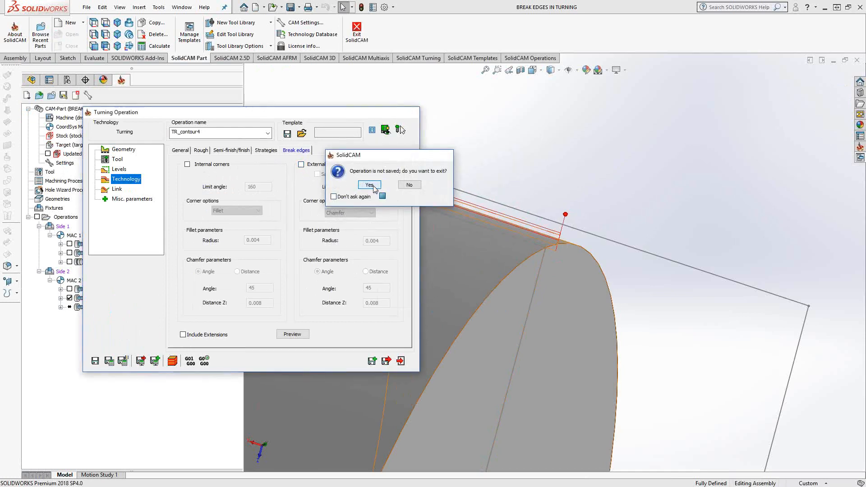
{"action": "left_click", "coordinate": [370, 184]}
{"action": "right_click", "coordinate": [96, 301]}
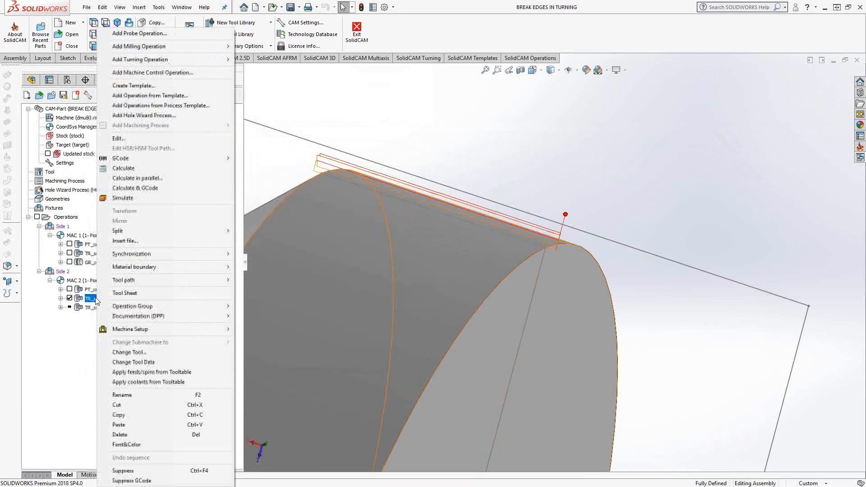
{"action": "left_click", "coordinate": [123, 470]}
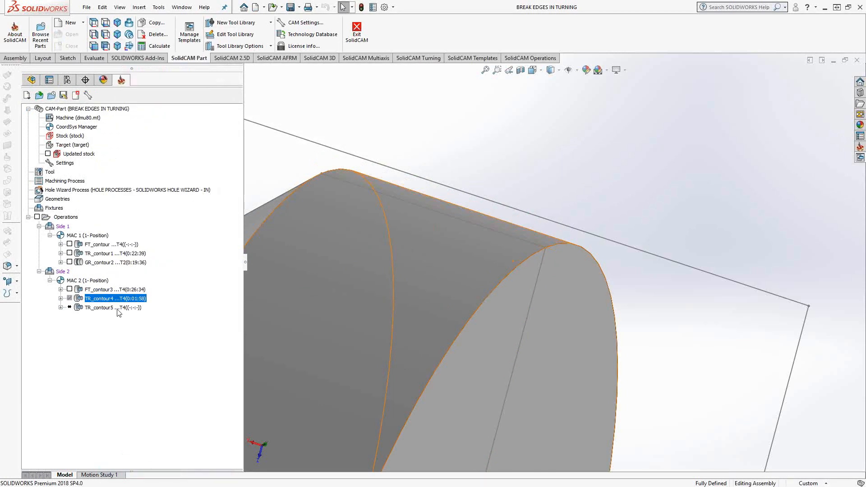
- Open TR_contour5 and show its geometry contour5 on the model to examine which edges the contour includes
{"action": "left_click", "coordinate": [99, 308]}
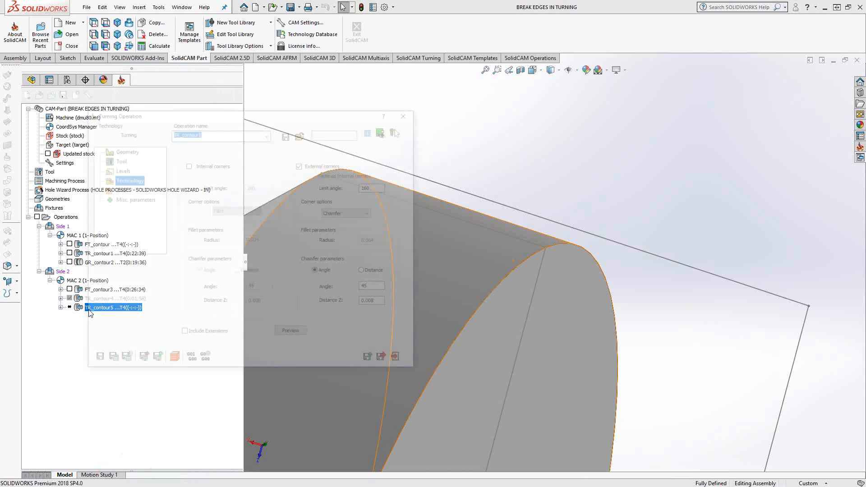
{"action": "left_click", "coordinate": [193, 189]}
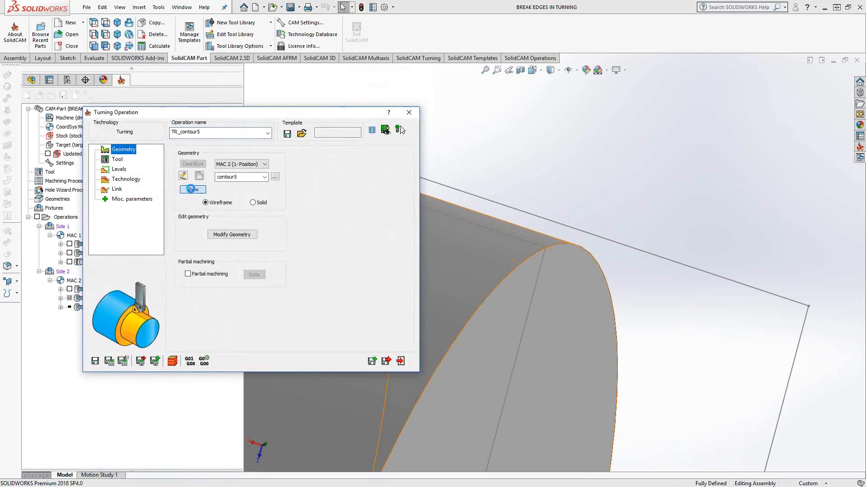
{"action": "scroll", "coordinate": [518, 355], "scroll_direction": "up", "scroll_amount": 5}
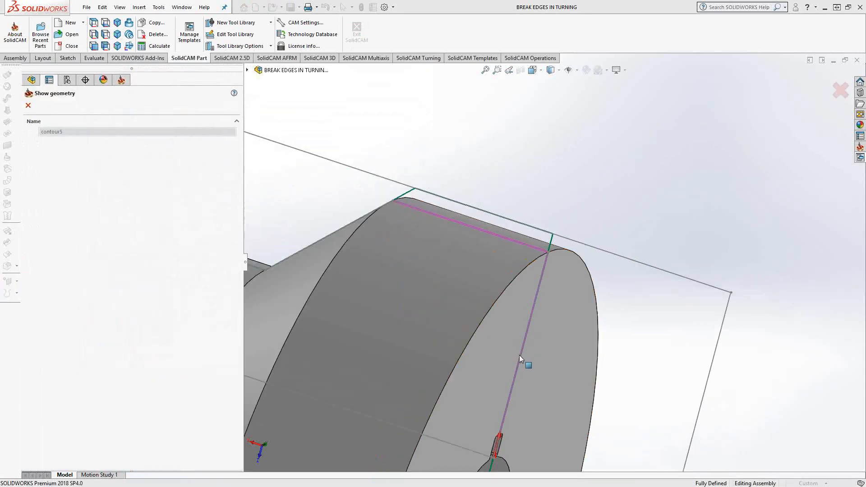
- Close the geometry display and trim the start of contour5's chain by a distance of -1.111 at a picked point on the face line near the outer corner
{"action": "scroll", "coordinate": [545, 256], "scroll_direction": "down", "scroll_amount": 4}
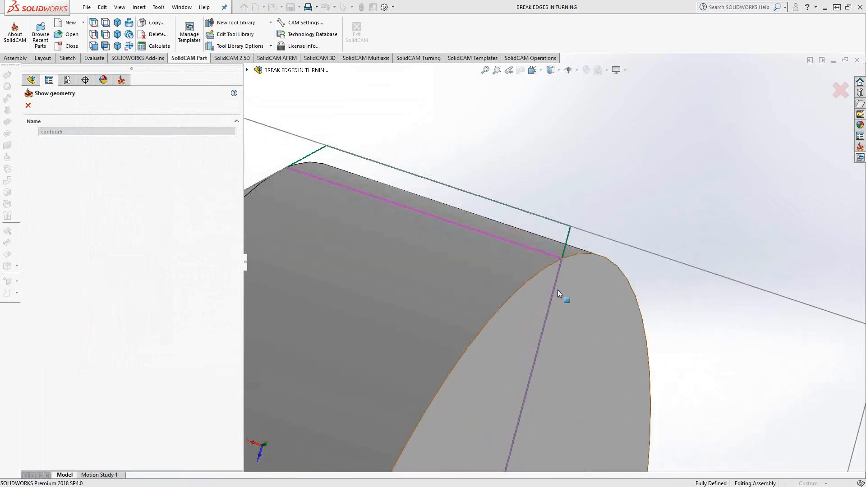
{"action": "left_click", "coordinate": [28, 105]}
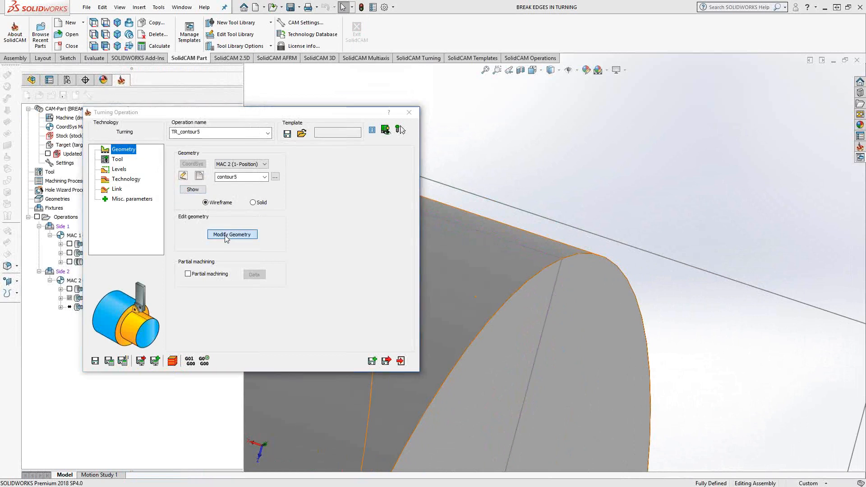
{"action": "left_click", "coordinate": [224, 234]}
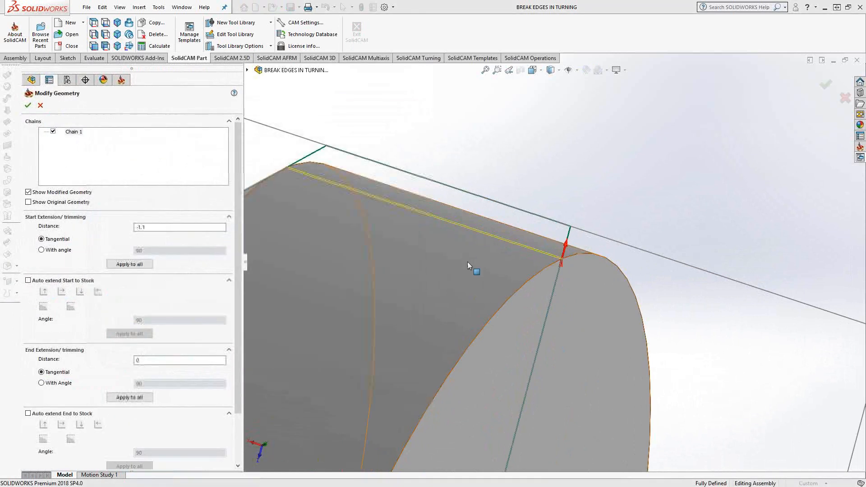
{"action": "scroll", "coordinate": [560, 264], "scroll_direction": "down", "scroll_amount": 5}
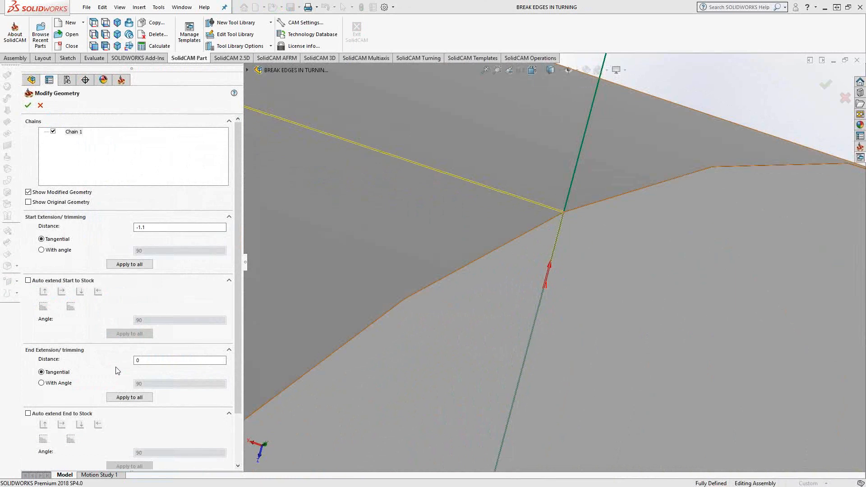
{"action": "left_click", "coordinate": [135, 228]}
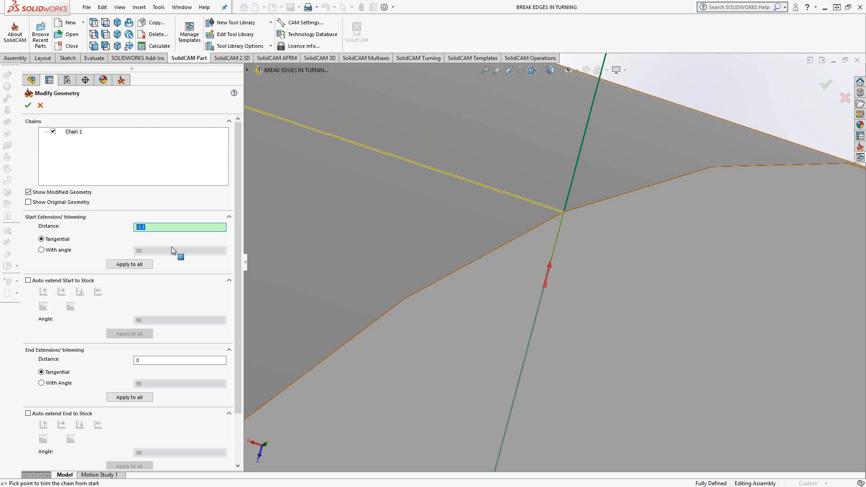
{"action": "left_click", "coordinate": [553, 253]}
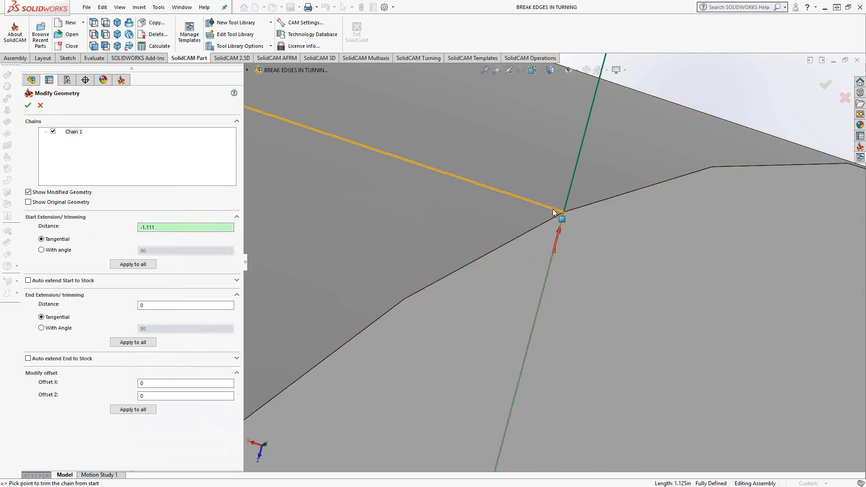
{"action": "left_click", "coordinate": [28, 105]}
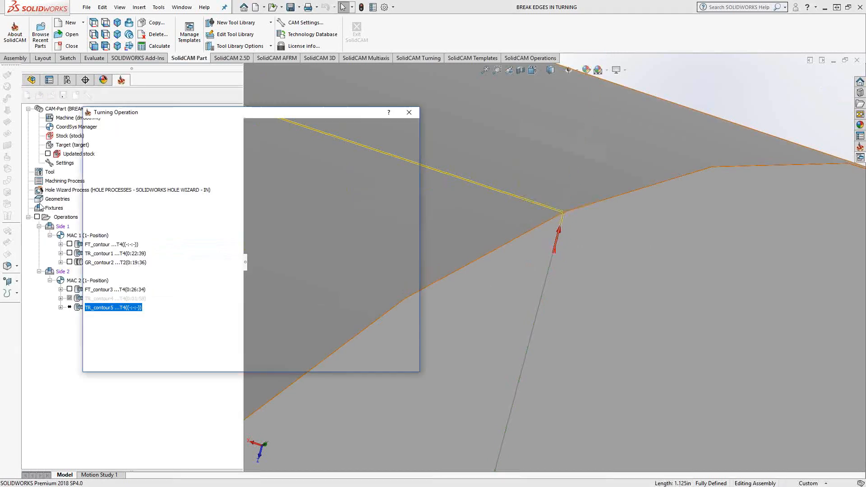
- Check TR_contour5's Break edges settings for chamfered external corners, and save and calculate the operation
{"action": "left_click", "coordinate": [130, 180]}
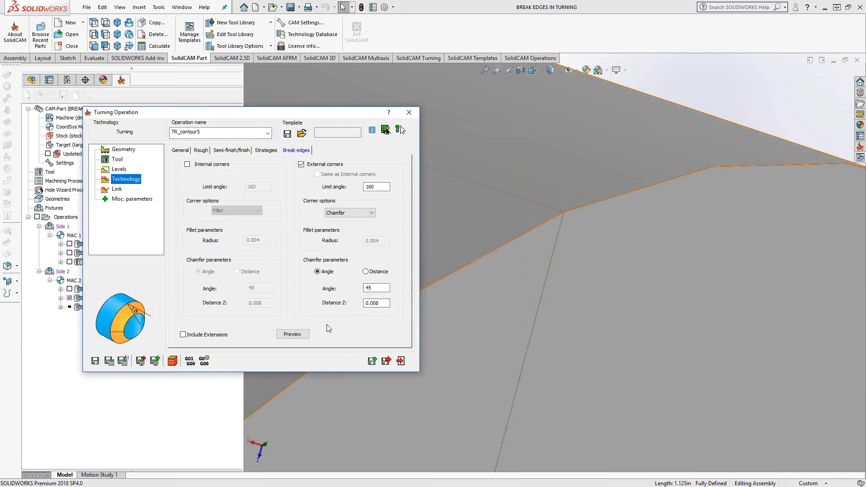
{"action": "left_click", "coordinate": [110, 361]}
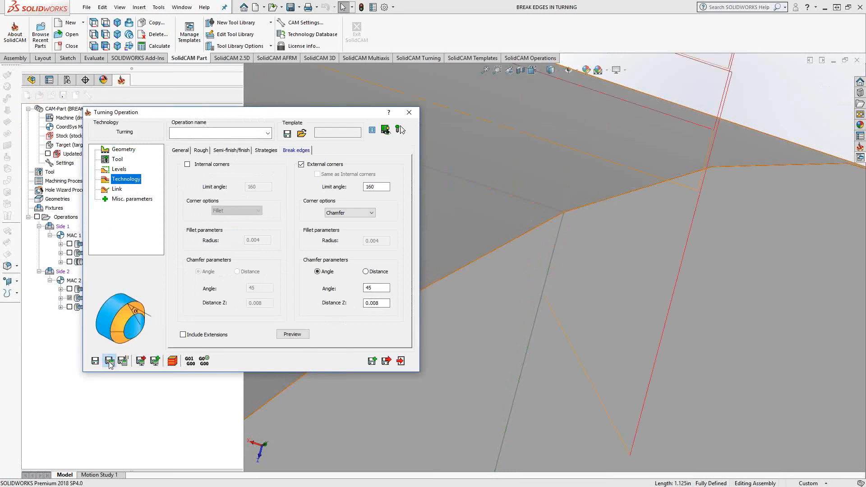
- Play the Turning simulation of TR_contour5 with the view on the outer corner, and exit the simulation and the operation
{"action": "left_click", "coordinate": [172, 361]}
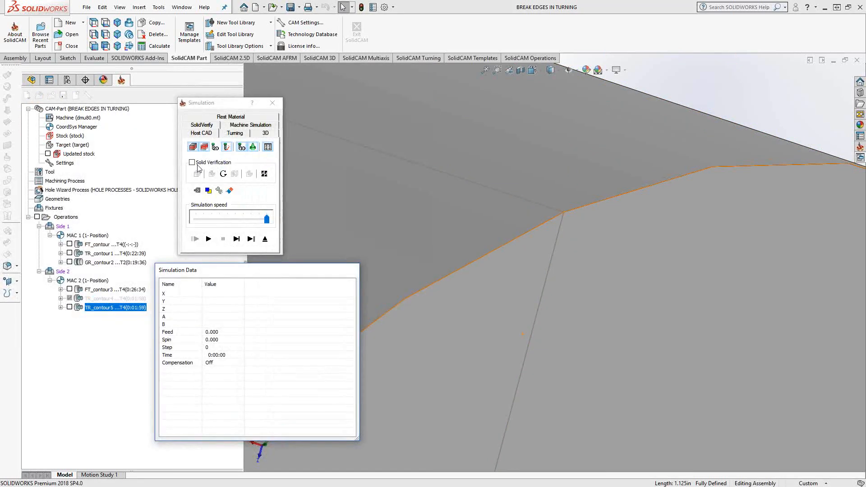
{"action": "left_click", "coordinate": [231, 133]}
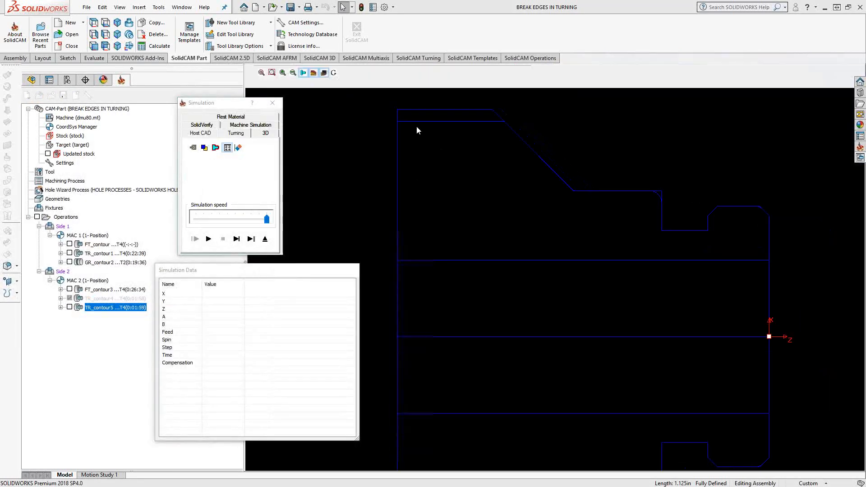
{"action": "middle_click_drag", "start_coordinate": [407, 126], "coordinate": [466, 245]}
{"action": "scroll", "coordinate": [468, 238], "scroll_direction": "up", "scroll_amount": 5}
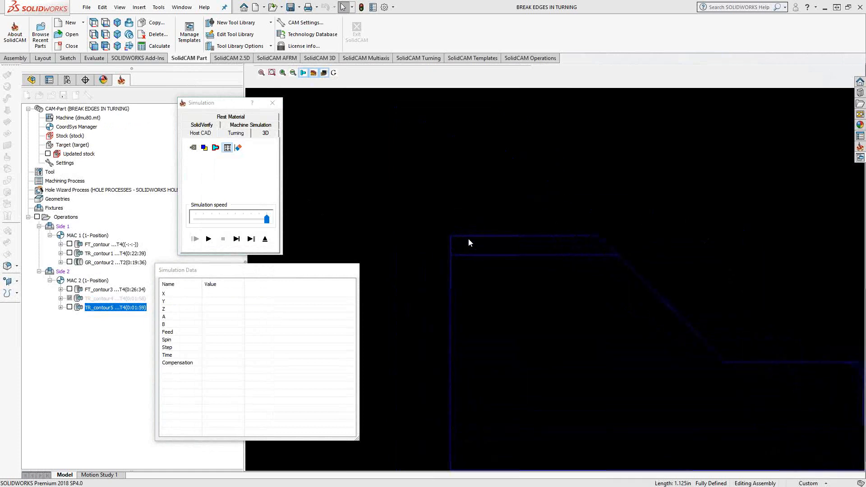
{"action": "left_click", "coordinate": [209, 239]}
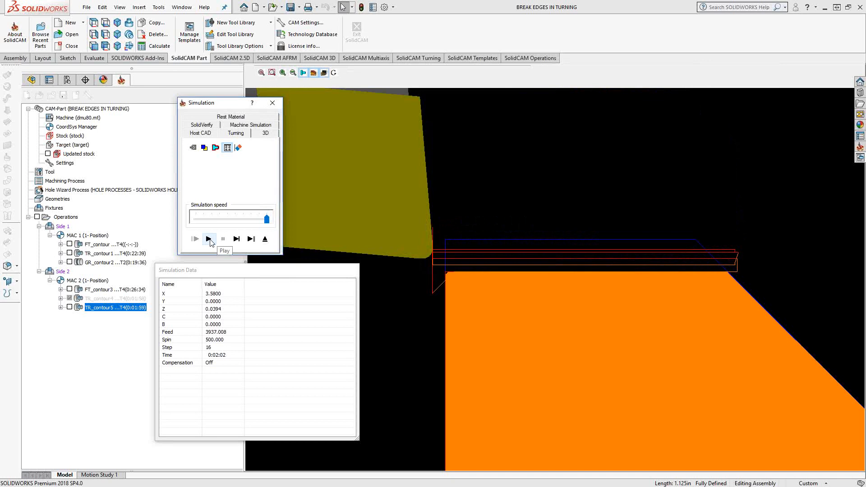
{"action": "left_click", "coordinate": [265, 238]}
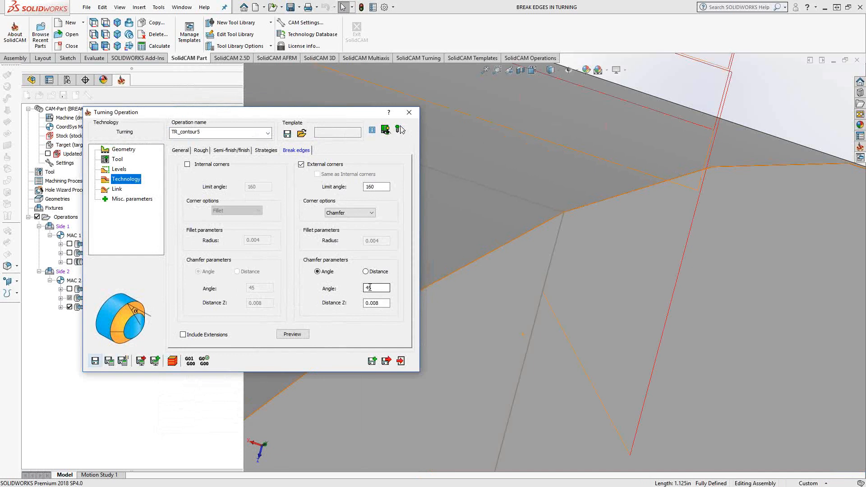
{"action": "left_click", "coordinate": [401, 362]}
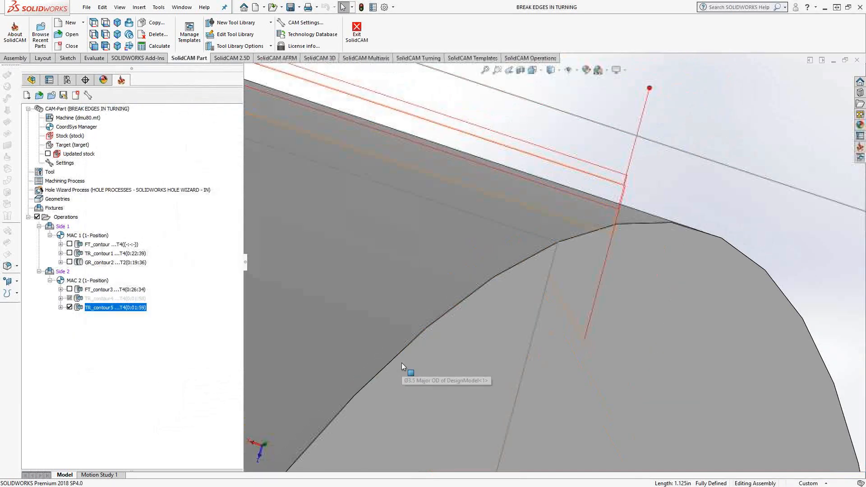